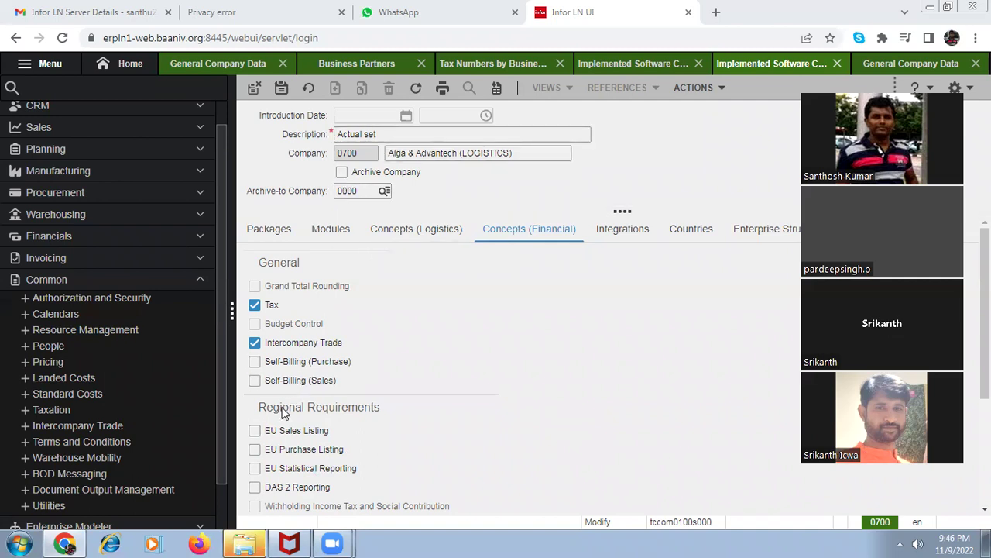
- Review the integrations, countries and enterprise structure settings in the implemented software components of company 0700
click(624, 231)
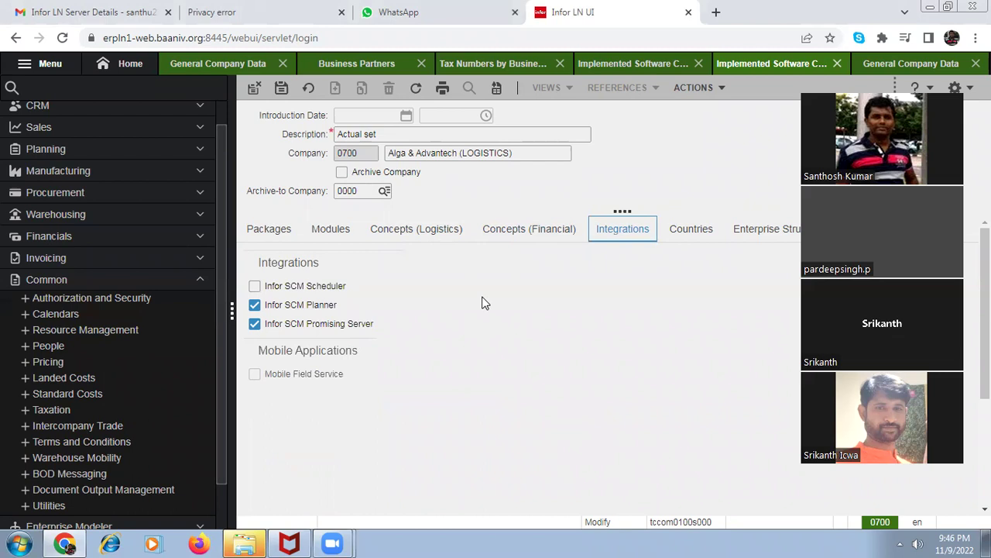
click(704, 244)
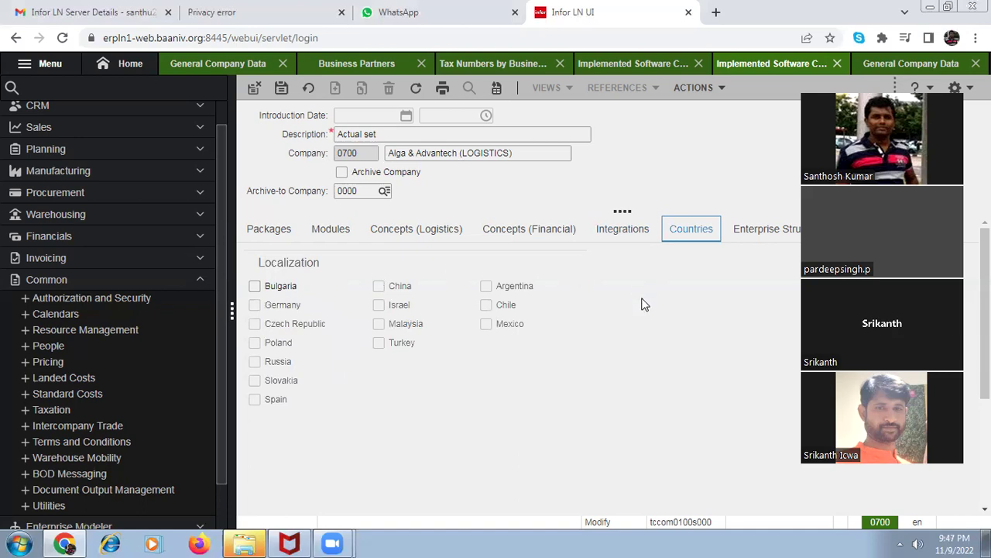
click(754, 232)
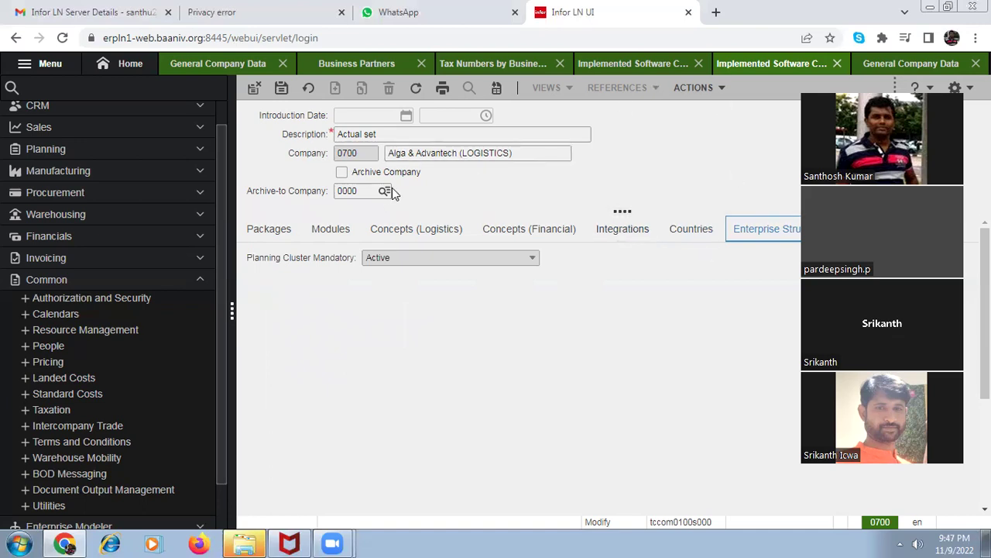
- Close the software component details, the Implemented Software Components list and the General Company Data details of company 0720
click(256, 92)
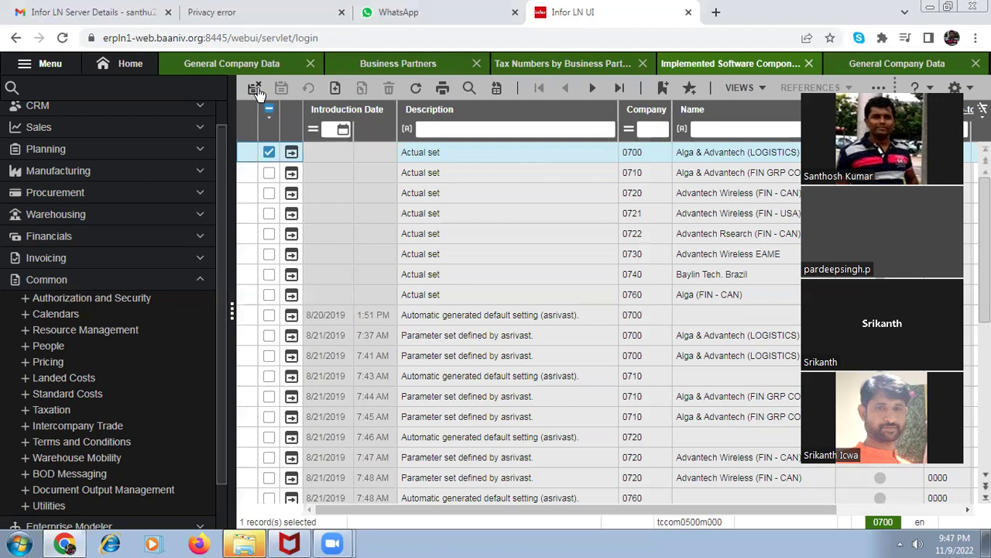
click(255, 89)
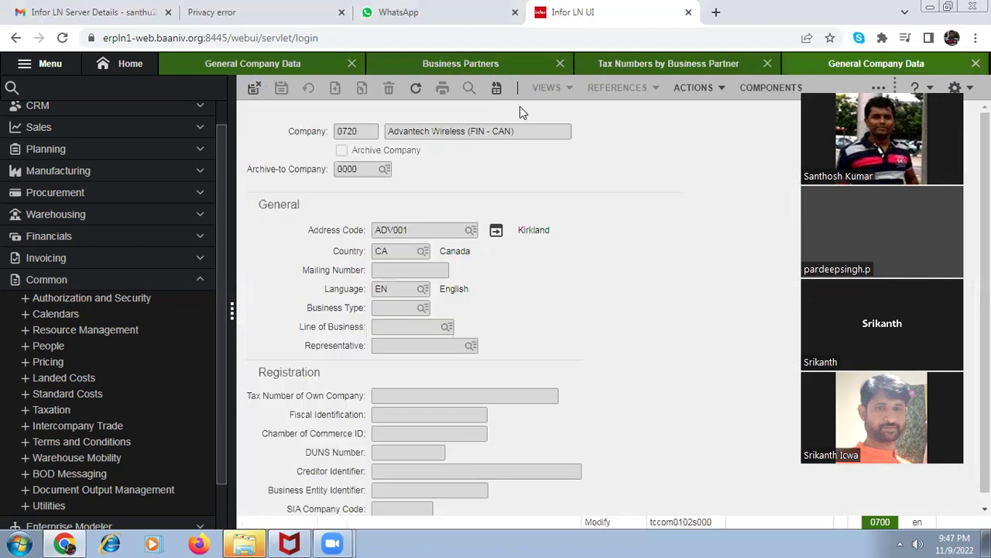
click(255, 88)
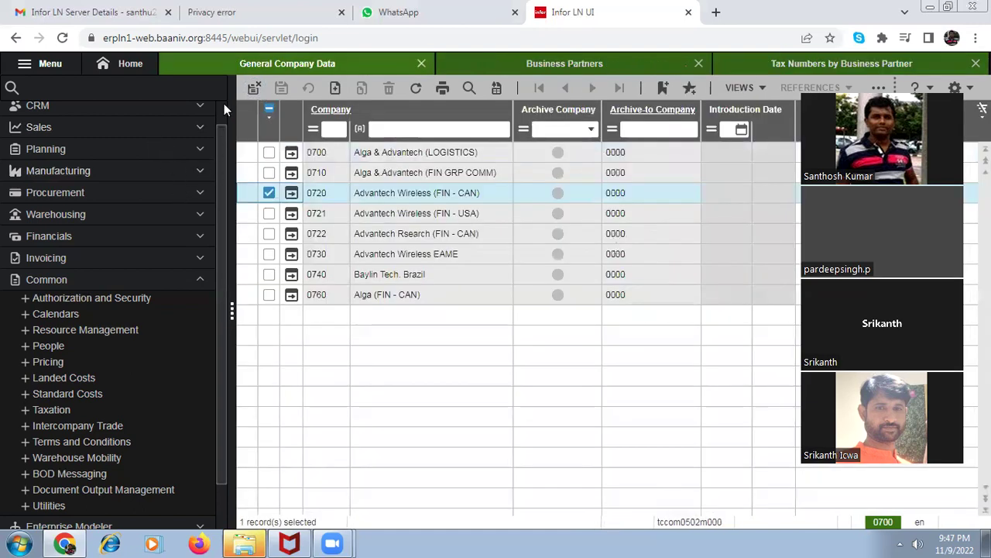
- Open Multisite Concepts Activation from the Enterprise Model company data to view the multisite activation summary
scroll(223, 104, up, 1)
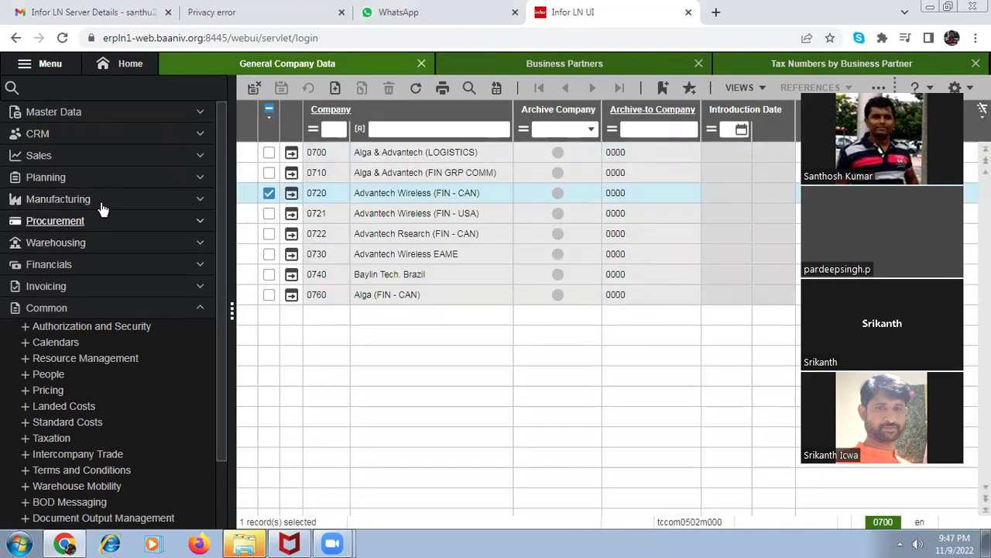
click(103, 125)
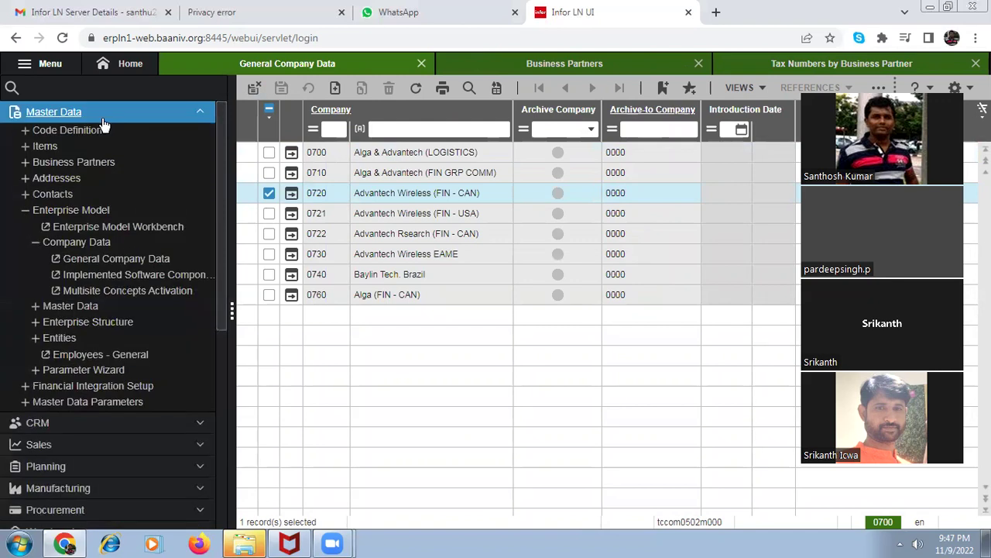
click(128, 291)
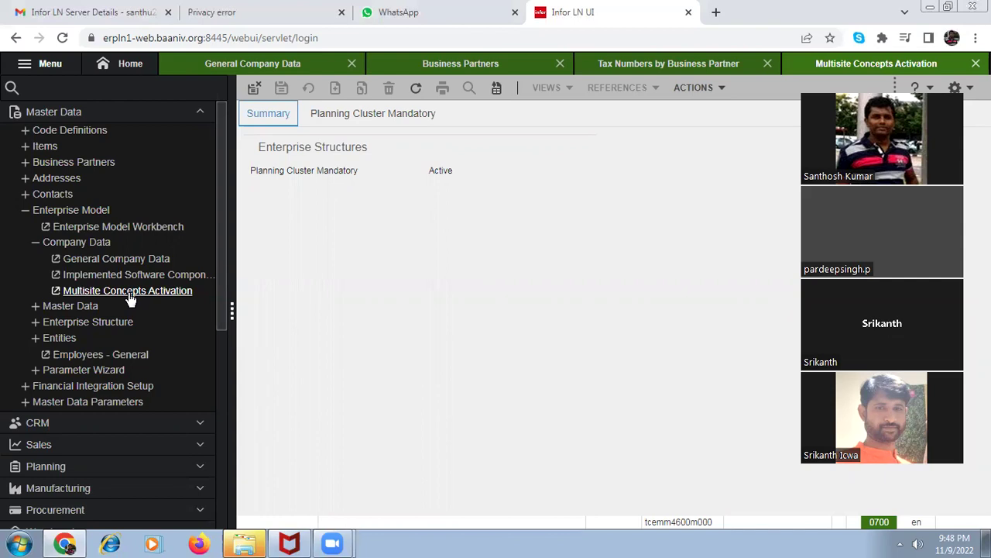
- View the Enterprise Unit Categories and close them, then open the Site Categories from the Enterprise Model master data
click(90, 243)
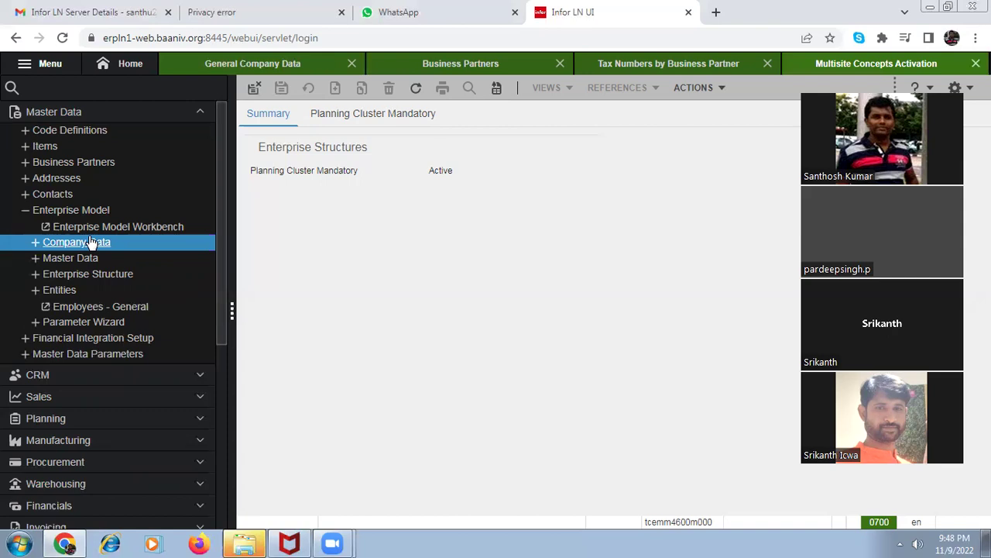
key(Down)
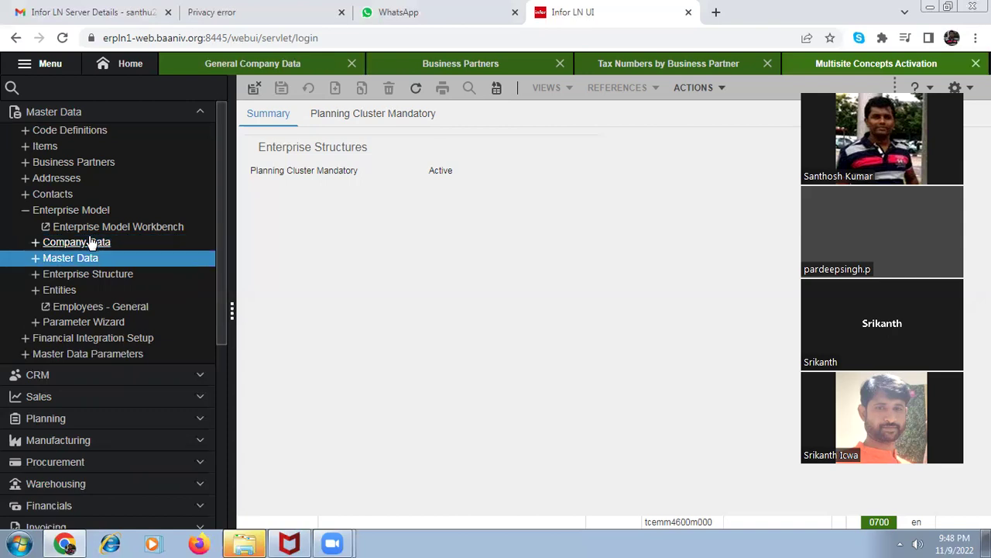
key(Right)
key(Down)
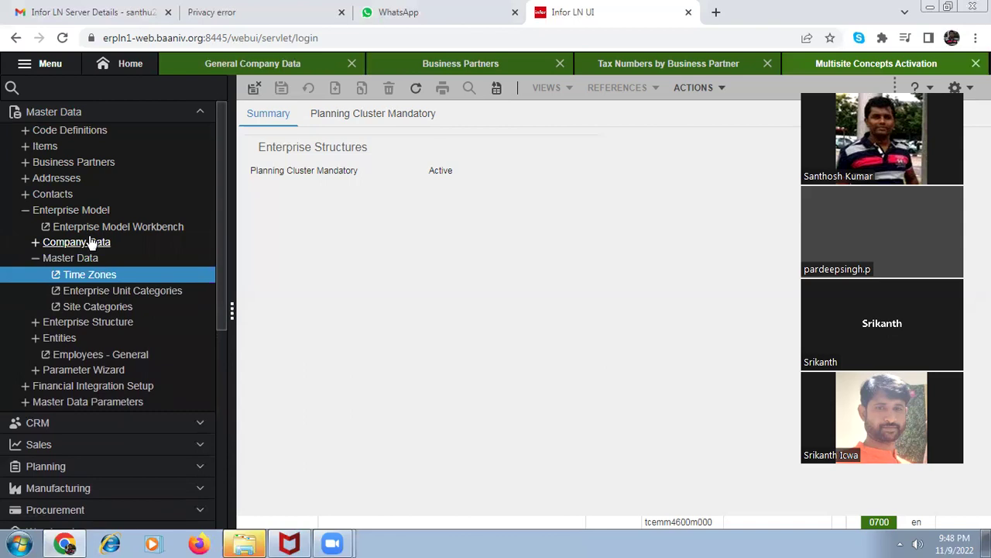
click(109, 299)
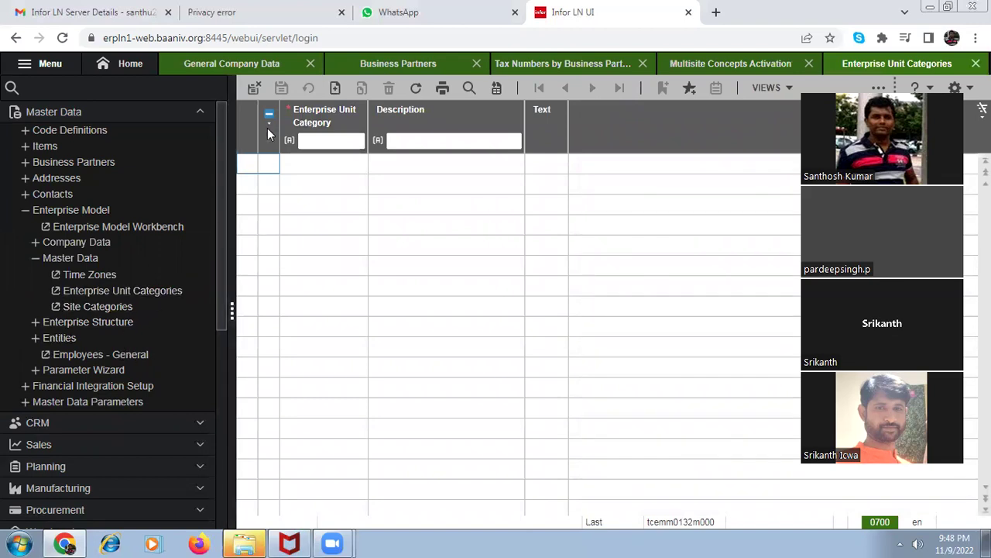
click(256, 88)
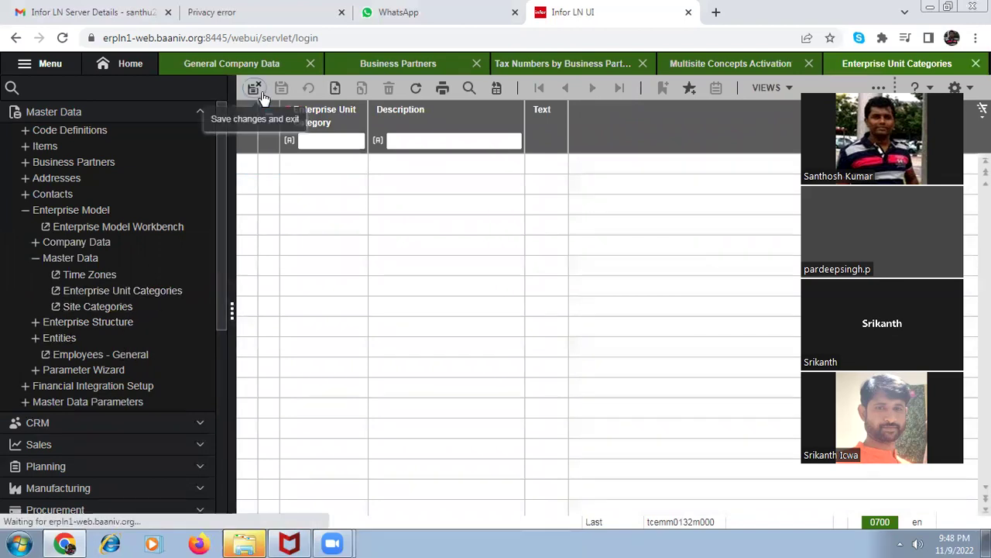
click(129, 309)
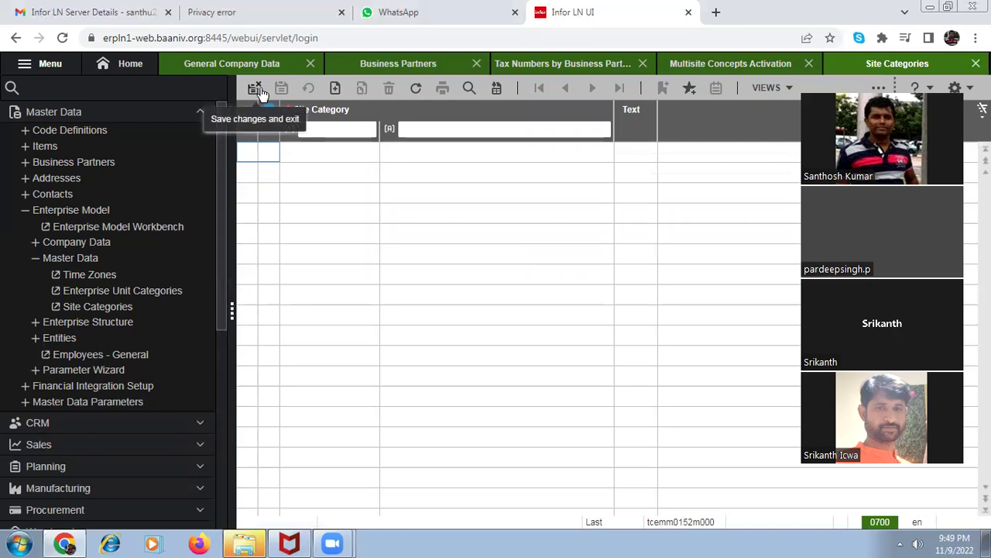
- Open the Companies session of the Enterprise Structure and view the details of company 0700, including its company type
click(109, 322)
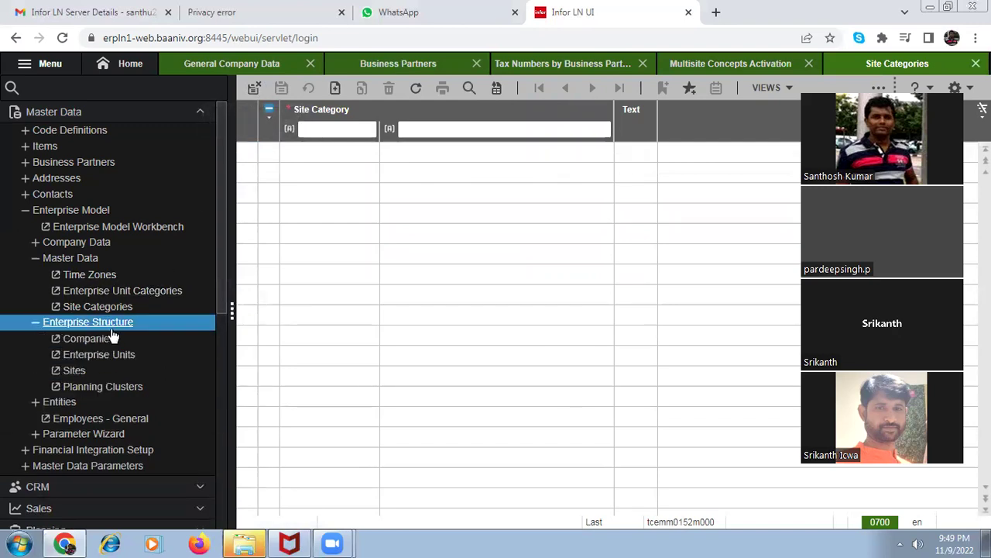
click(112, 338)
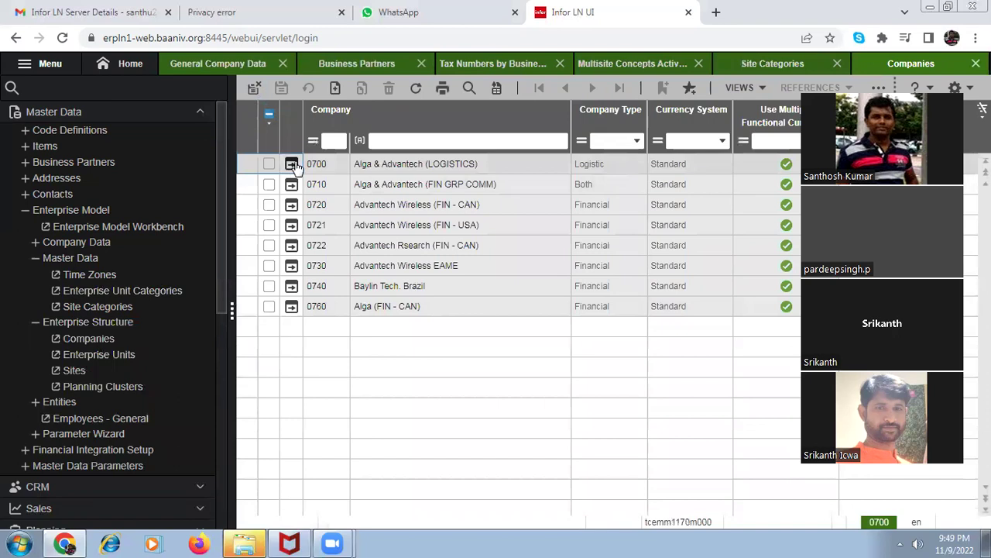
click(293, 164)
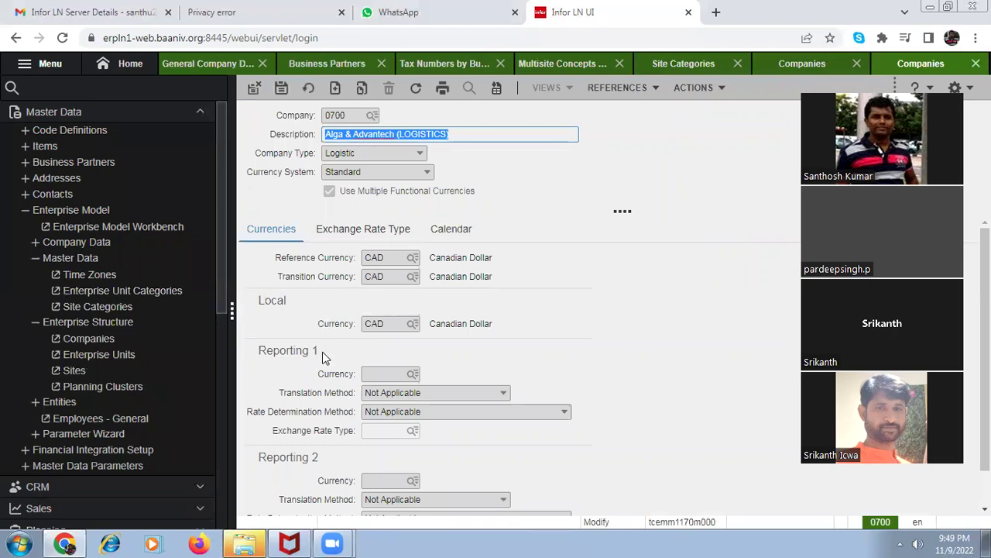
click(357, 156)
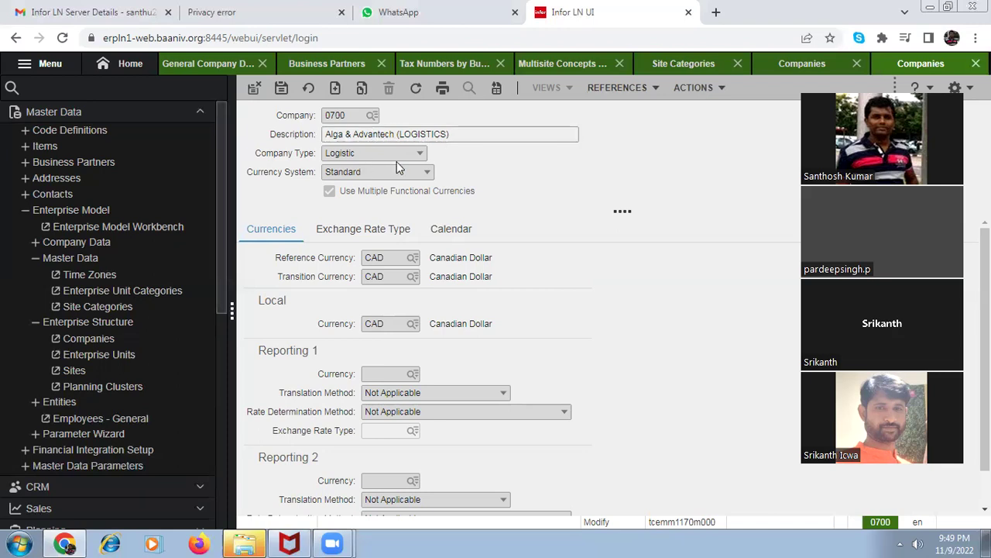
- Return to the company list and select Baylin Tech. Brazil and Alga (FIN - CAN) in turn
click(771, 61)
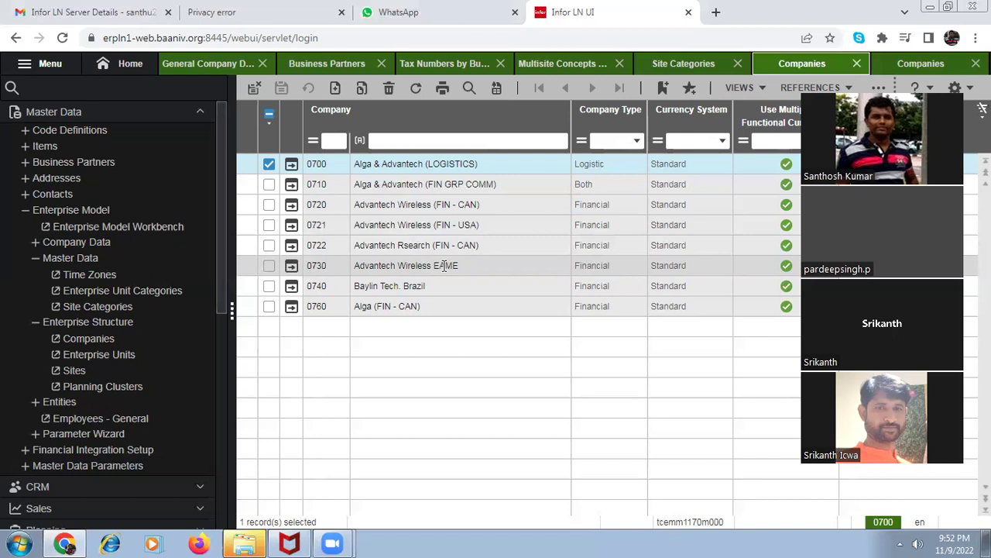
click(410, 283)
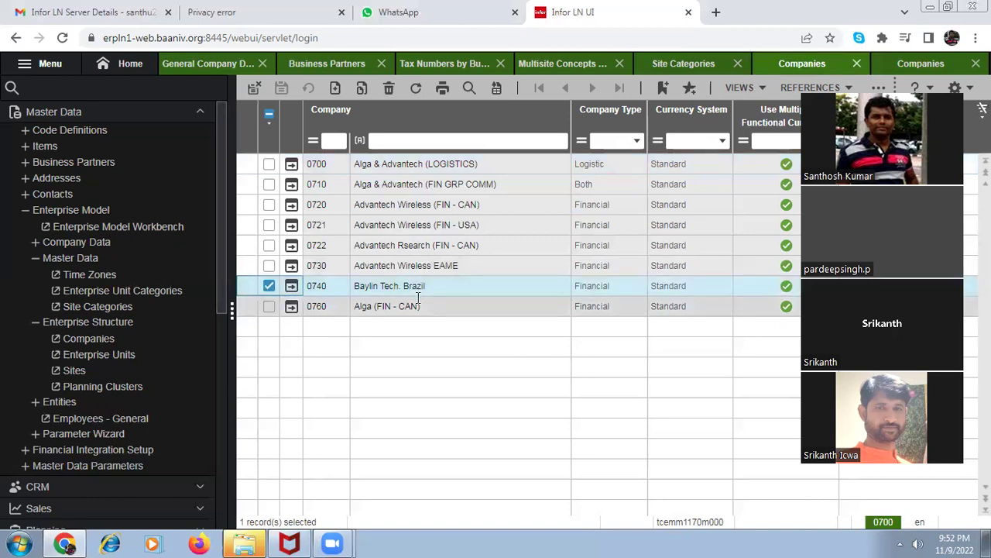
click(412, 305)
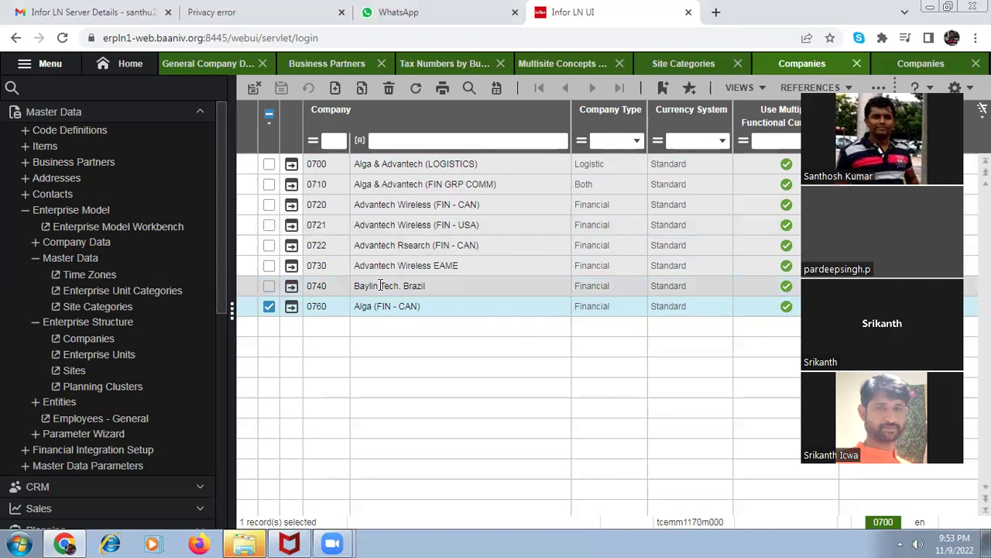
- Review the company type and currency setup of company 0720, comparing its details with the company list
click(292, 205)
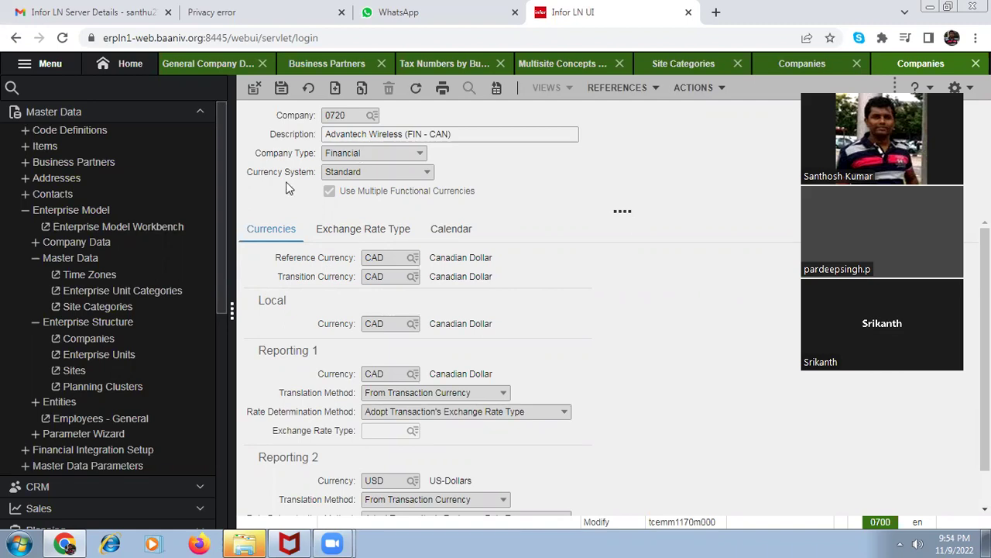
click(777, 68)
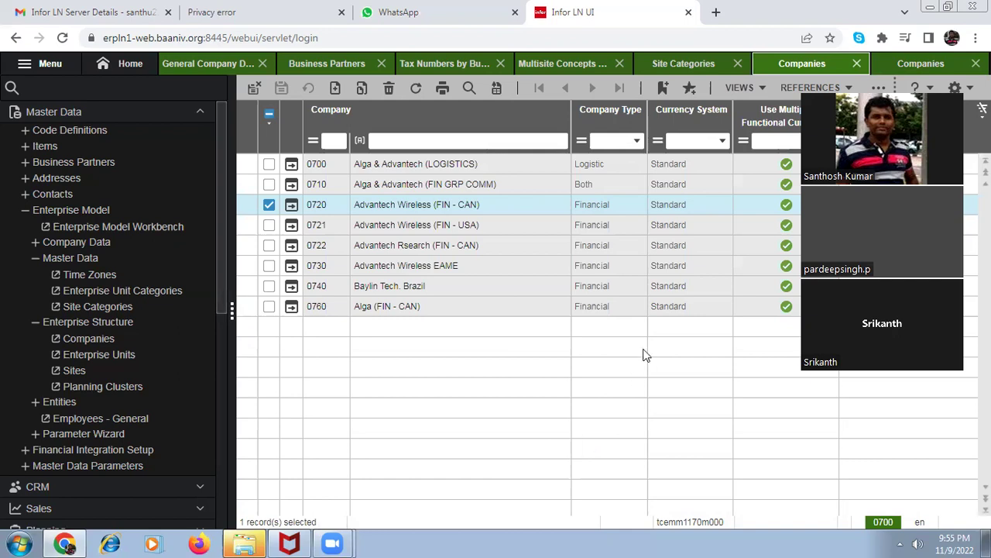
click(883, 65)
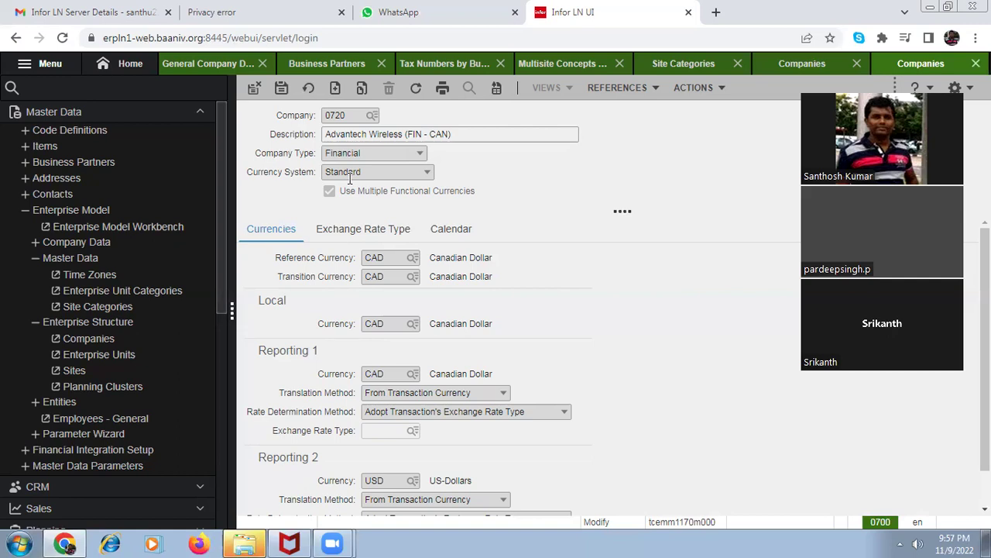
- Start a new blank company record from the company list and dismiss the warning about the Company field
click(783, 63)
click(338, 89)
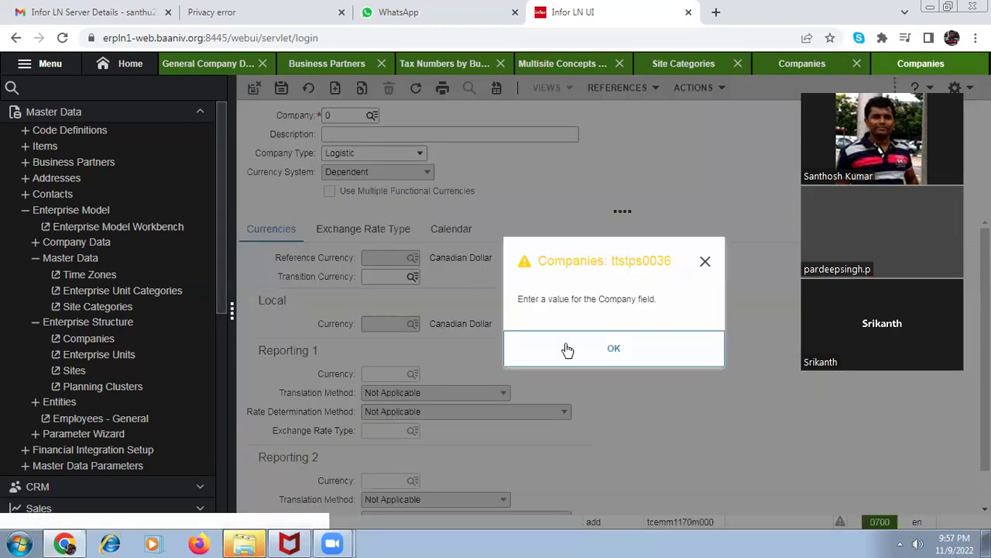
click(566, 348)
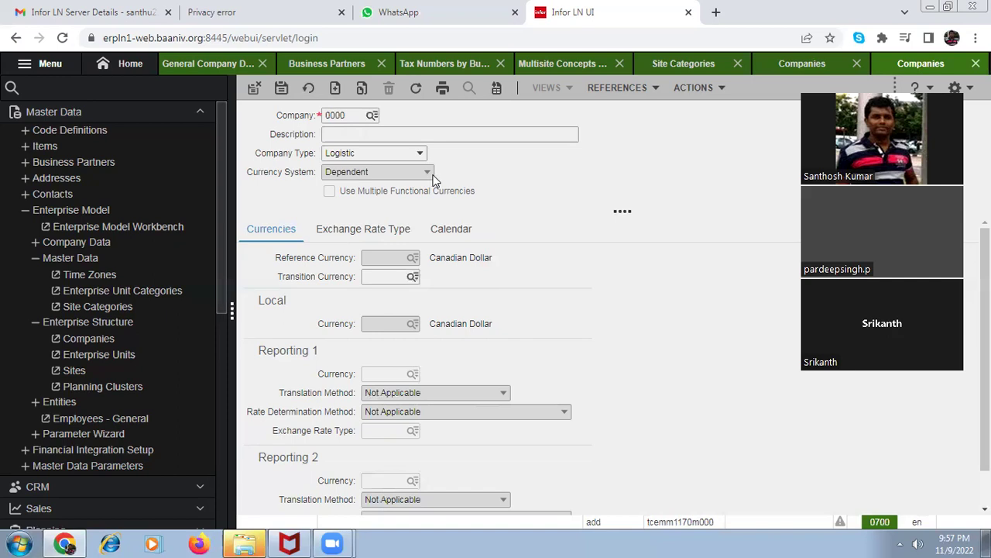
- Return to the company list and view the currency system options available for filtering
click(823, 70)
click(701, 142)
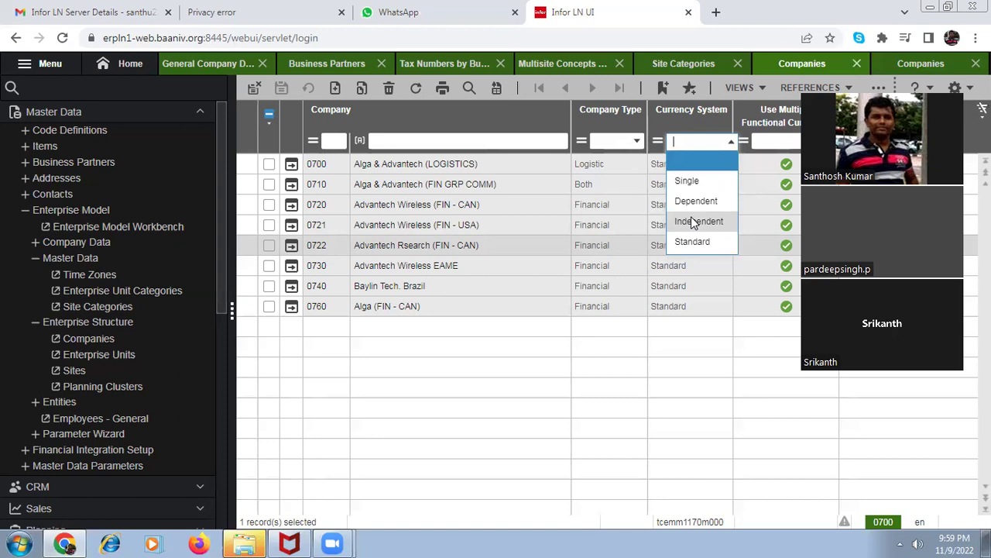
click(804, 67)
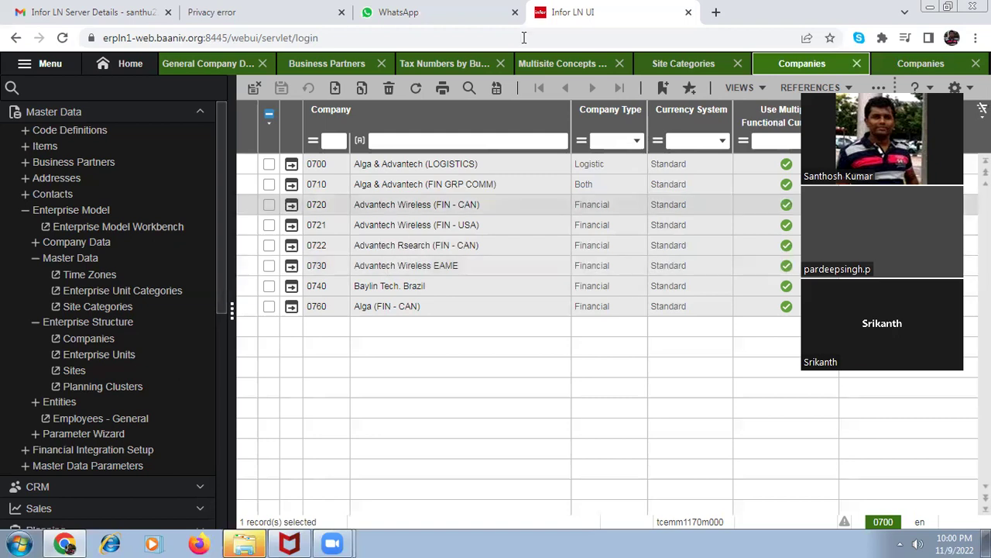
- Look through the open Multisite Concepts Activation, Business Partners and General Company Data sessions
click(547, 66)
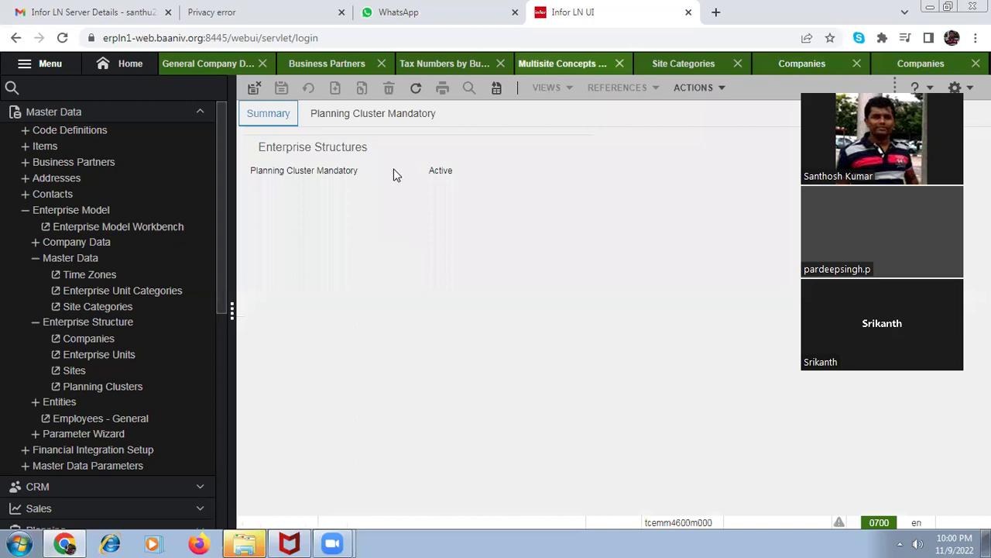
click(350, 70)
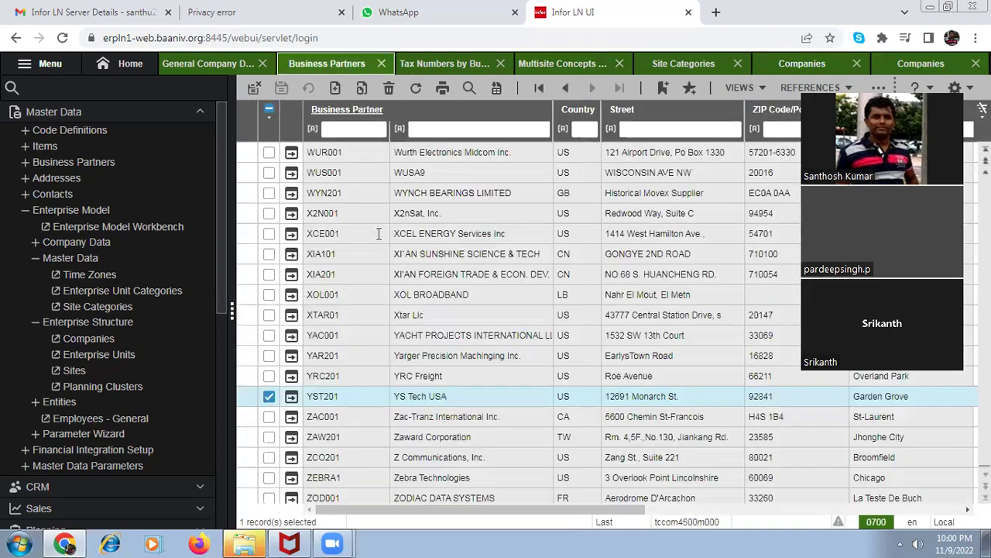
scroll(403, 232, down, 1)
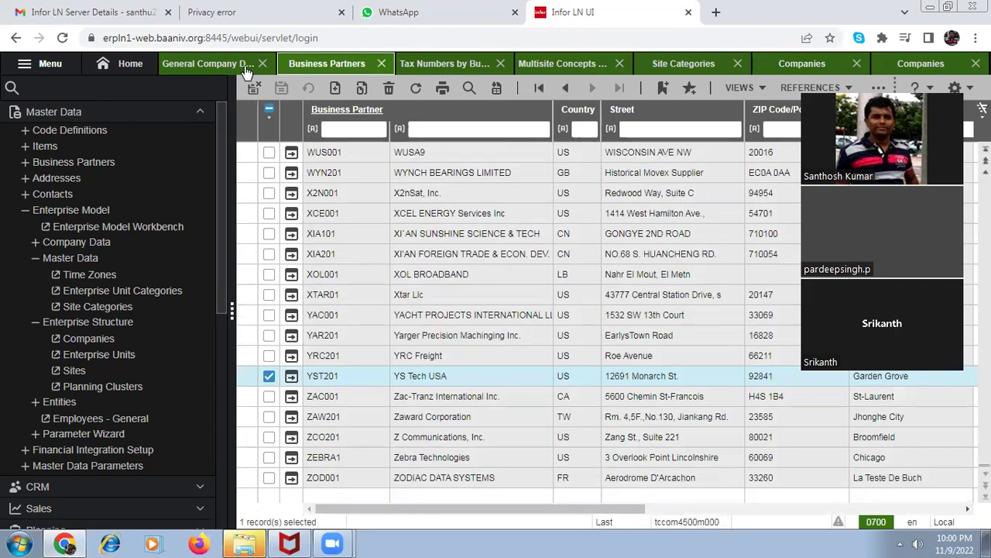
click(244, 67)
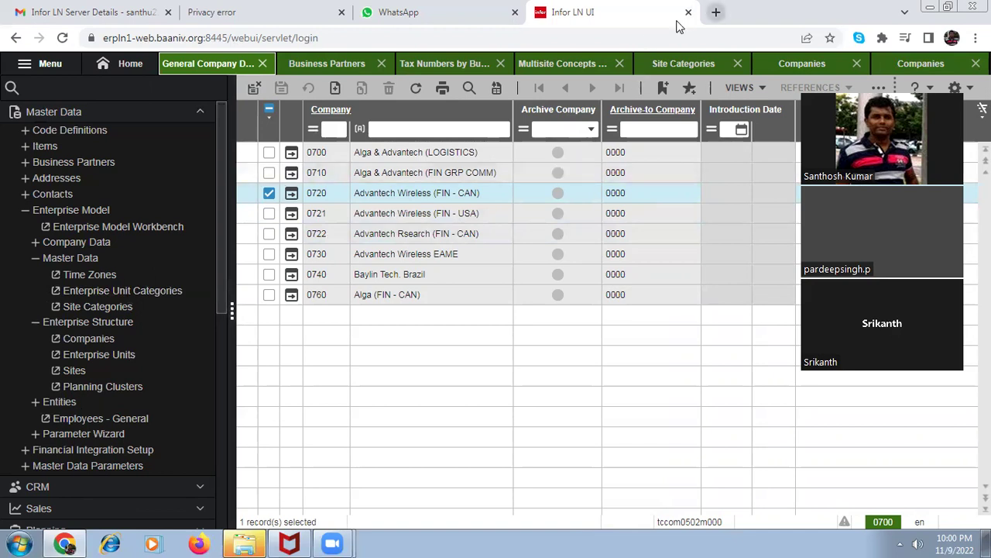
- Search Google for "infor ln electronic commerce" in a new browser tab
click(716, 13)
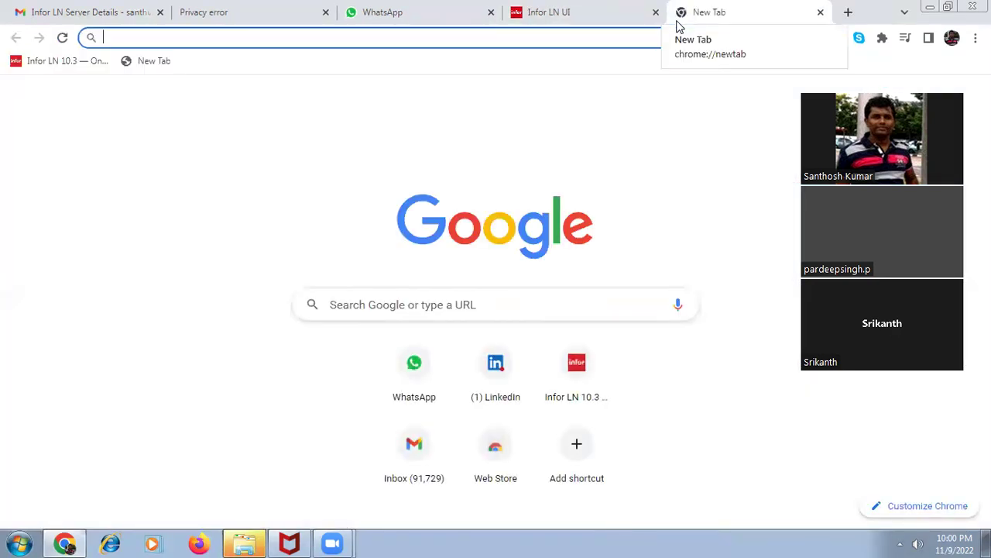
text(infor)
key(BackSpace)
text(or )
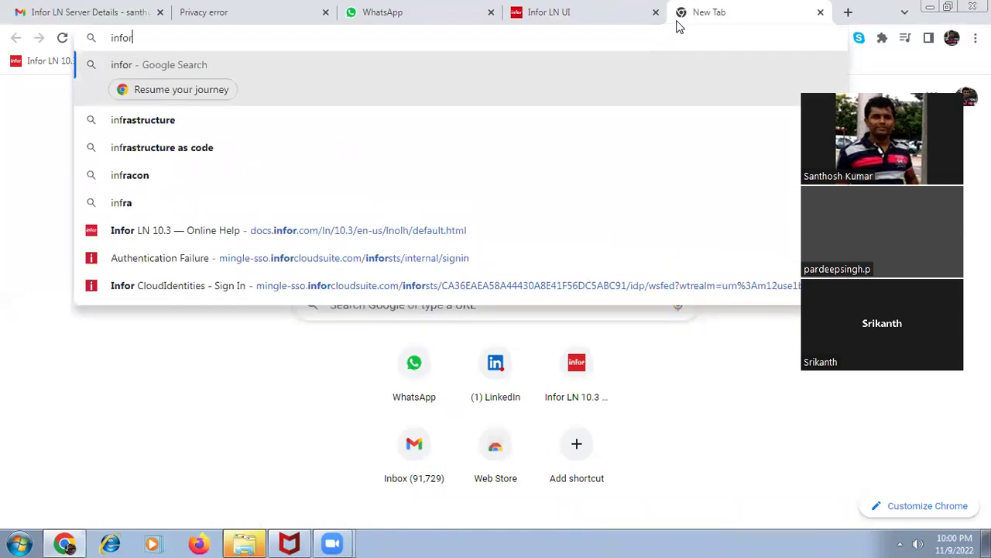
text(ln)
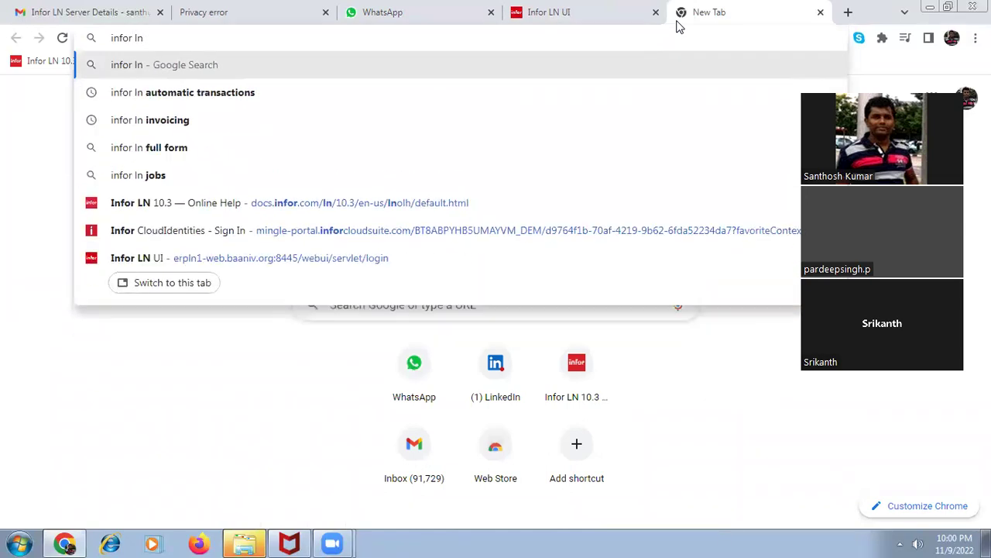
text( EC)
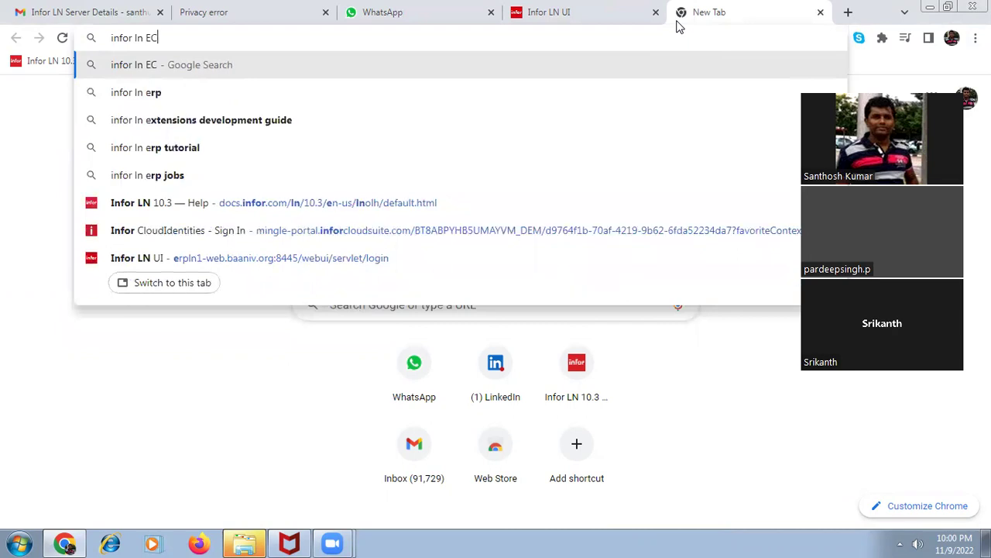
key(BackSpace)
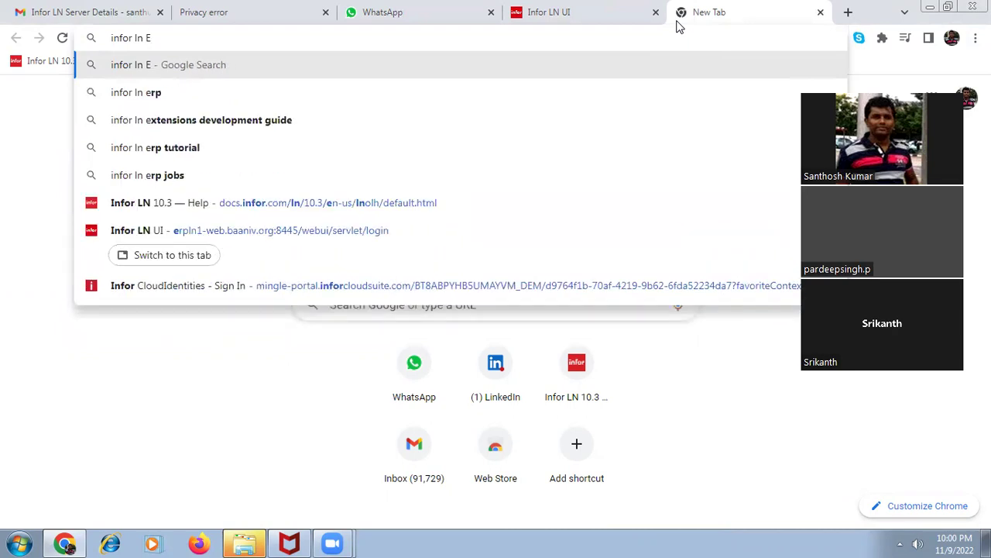
text(lec)
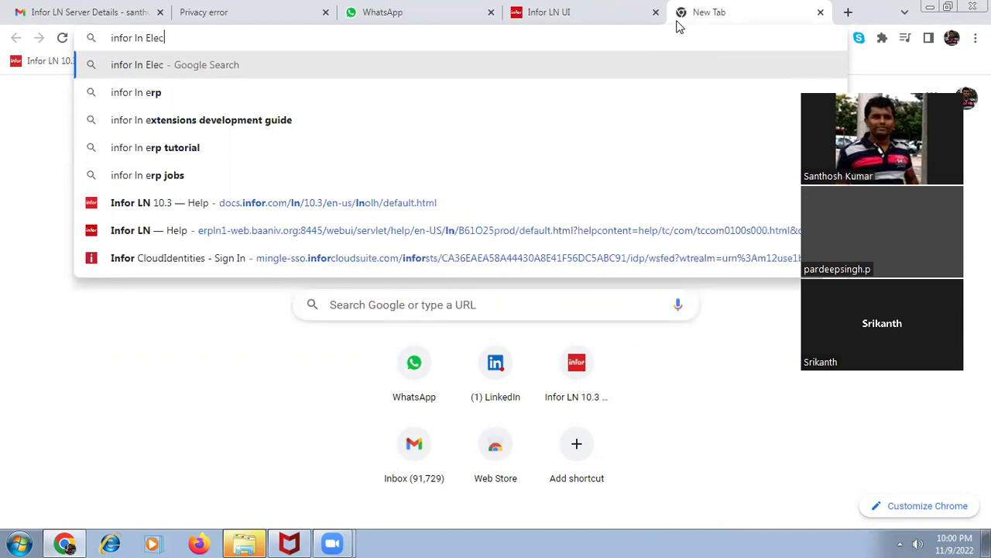
key(Down)
key(Down)
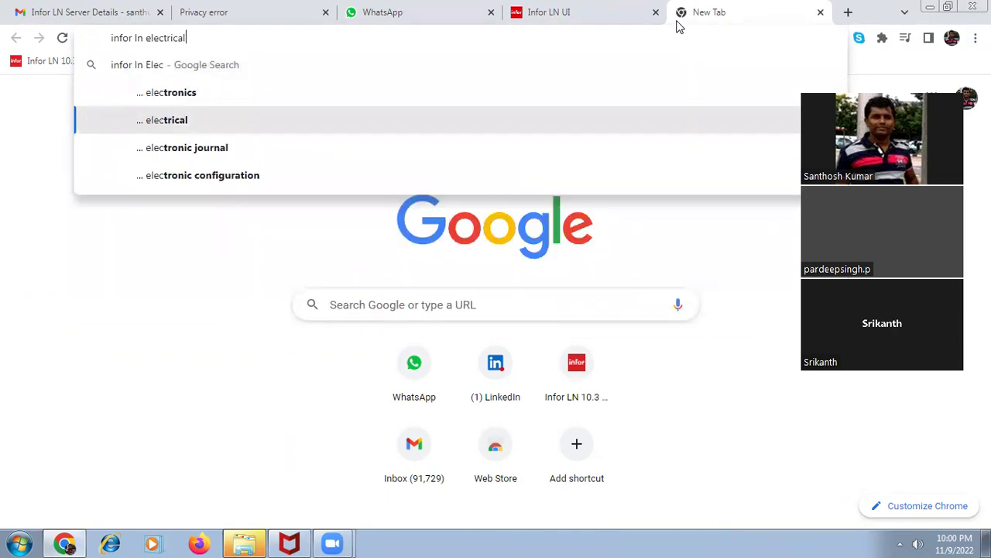
key(Up)
key(BackSpace)
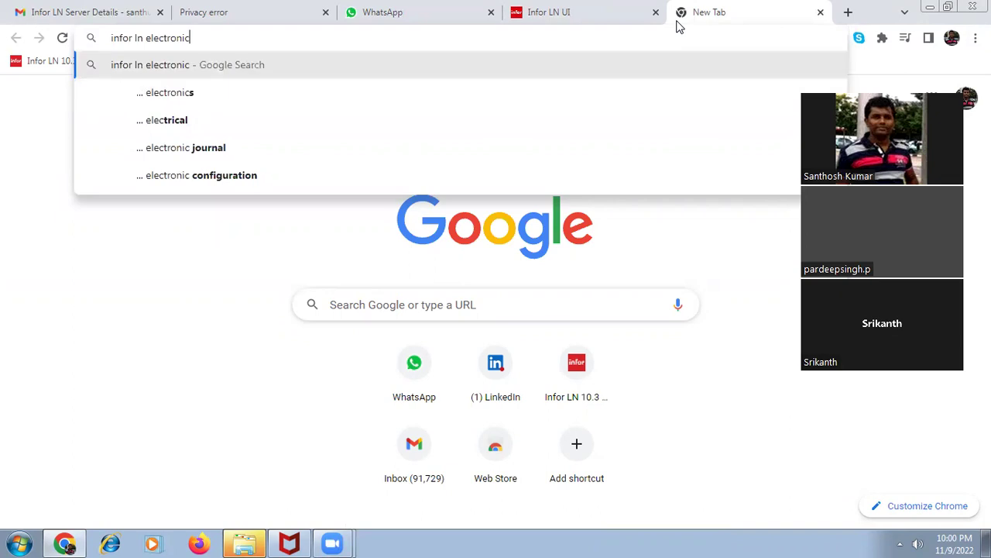
text(comer)
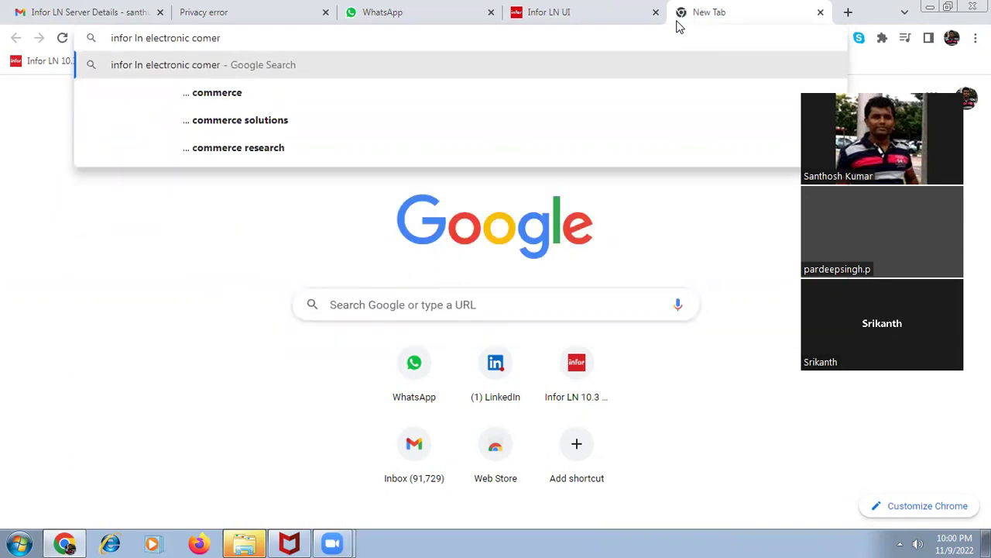
key(Down)
key(Return)
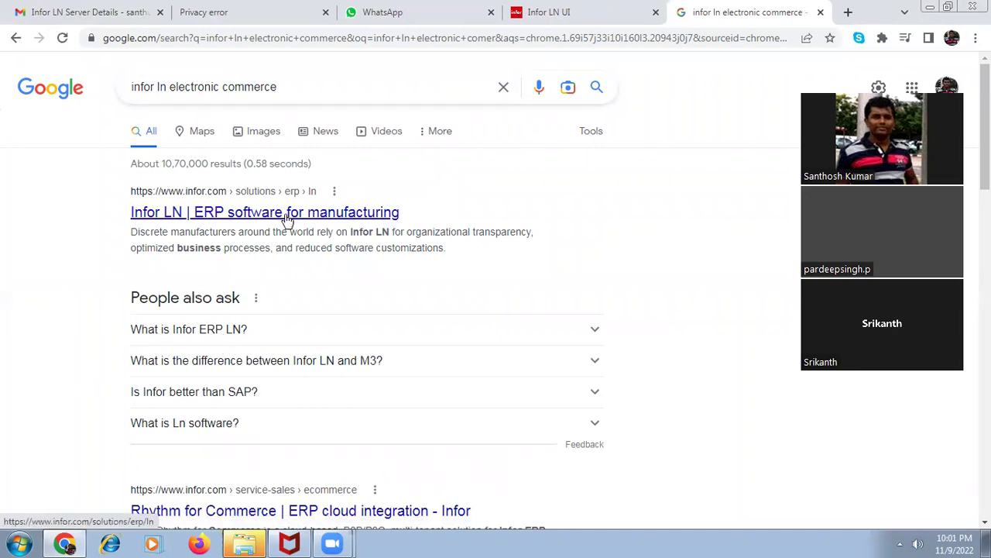
click(305, 85)
key(ctrl+BackSpace)
key(ctrl+BackSpace)
text(modules)
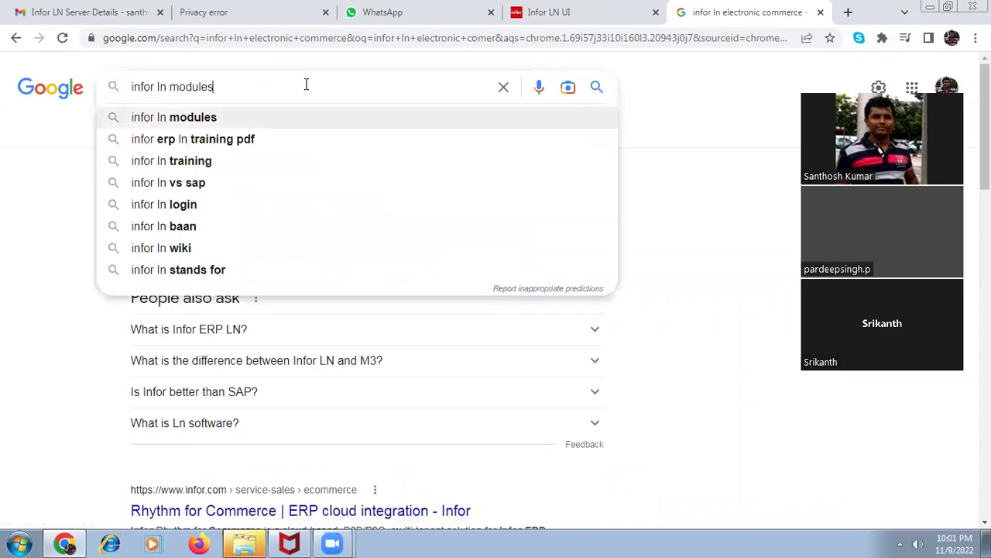
key(Down)
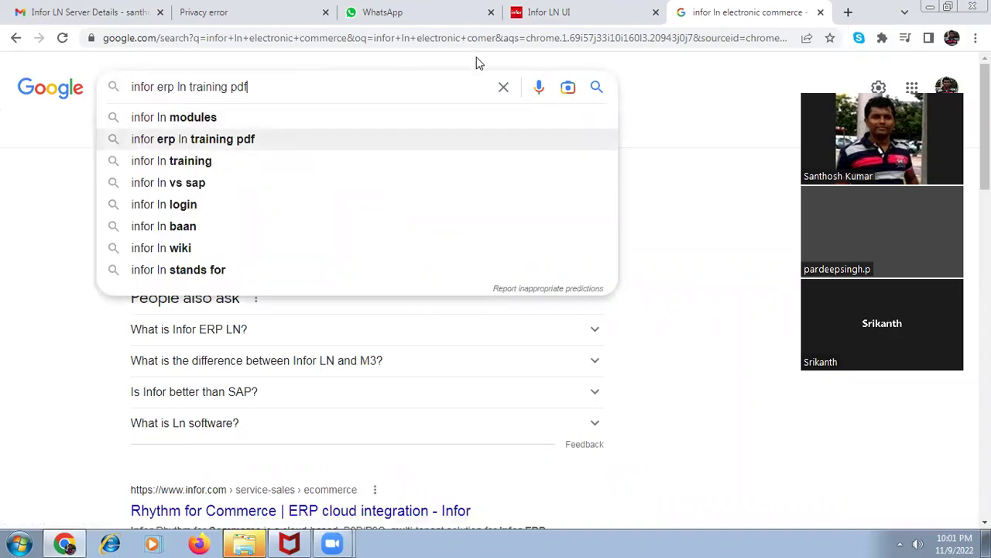
click(503, 87)
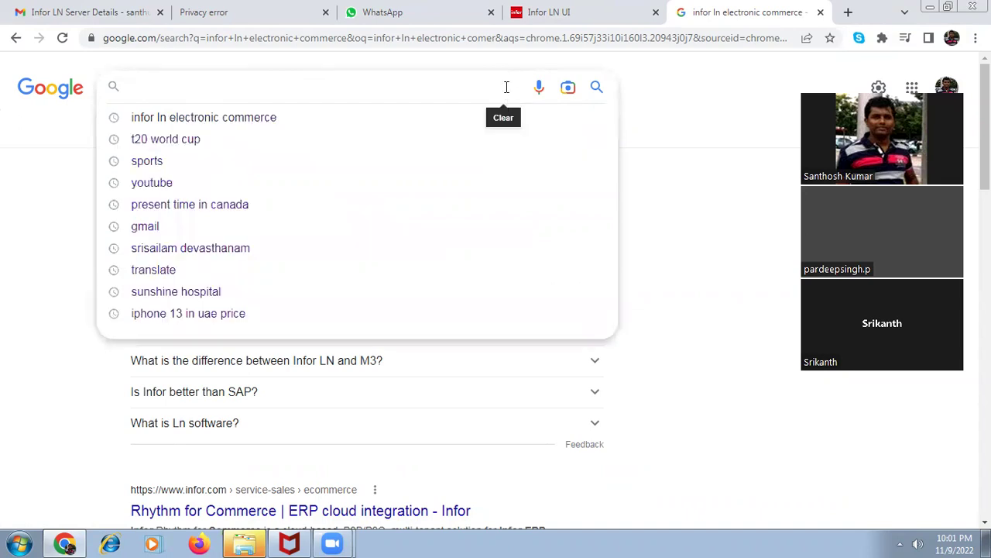
click(10, 330)
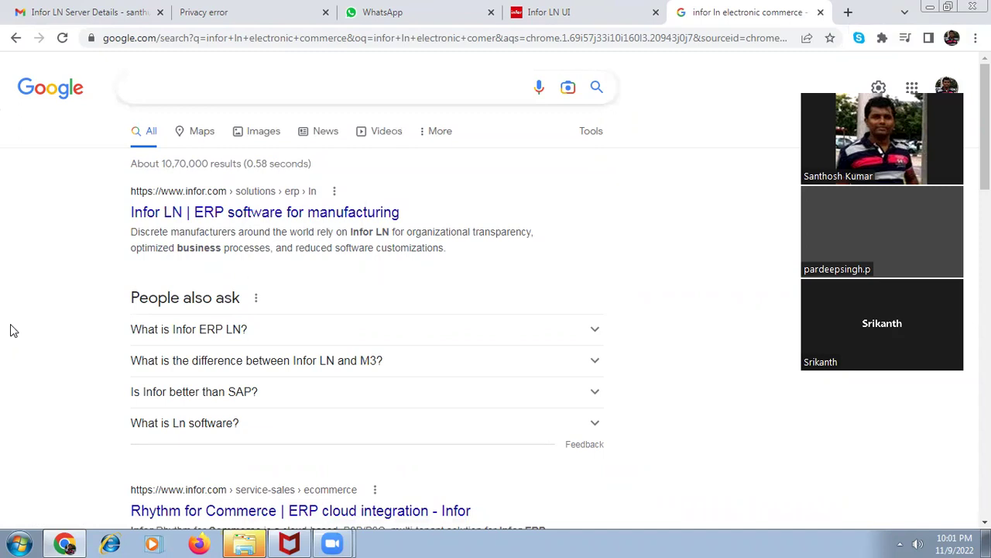